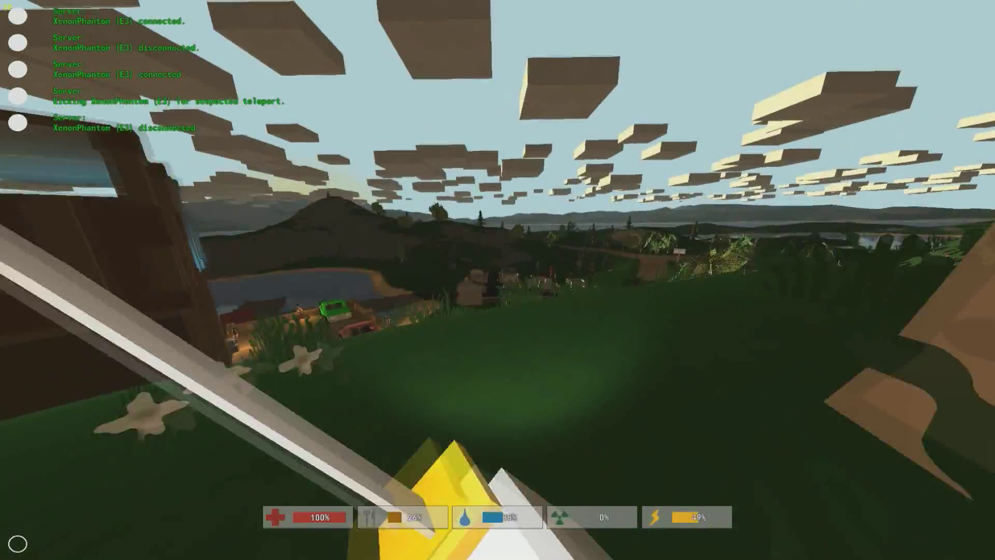
Put away the sword, check the backpack, and equip the sniper rifle
{"action": "key", "text": "2"}
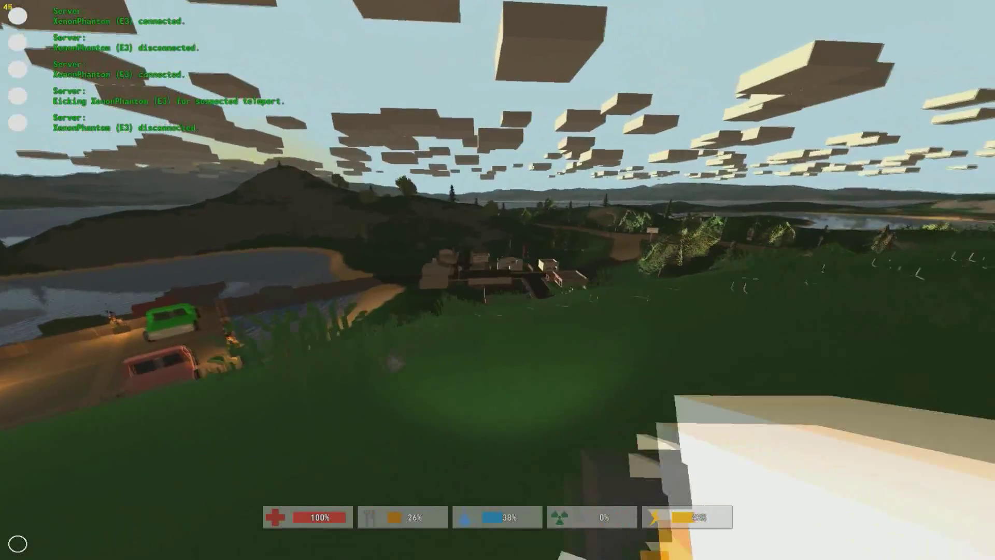
{"action": "key", "text": "g"}
{"action": "key", "text": "g"}
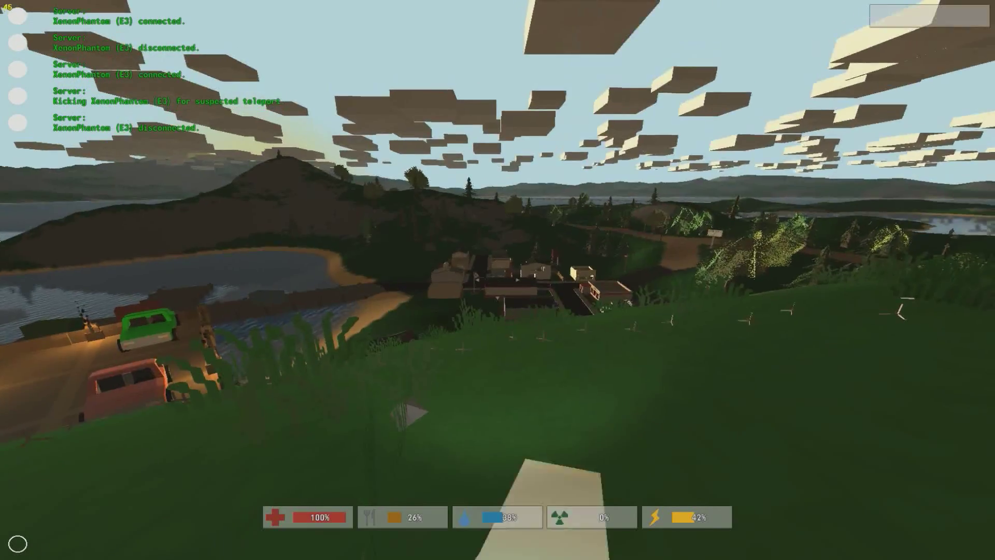
{"action": "key", "text": "1"}
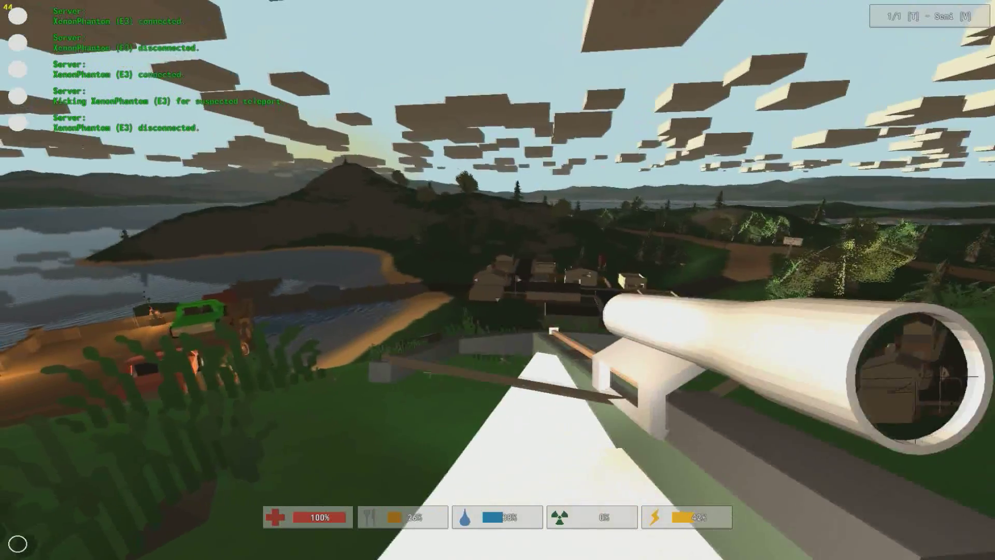
Scope the lakeside base, aiming at the green car and the red truck
{"action": "right_click", "coordinate": [498, 280]}
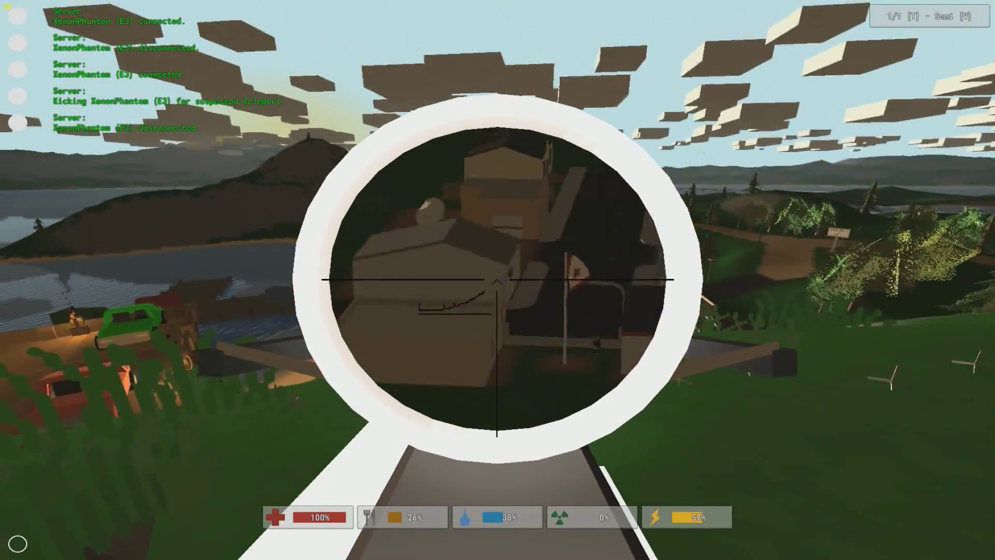
{"action": "right_click", "coordinate": [498, 280]}
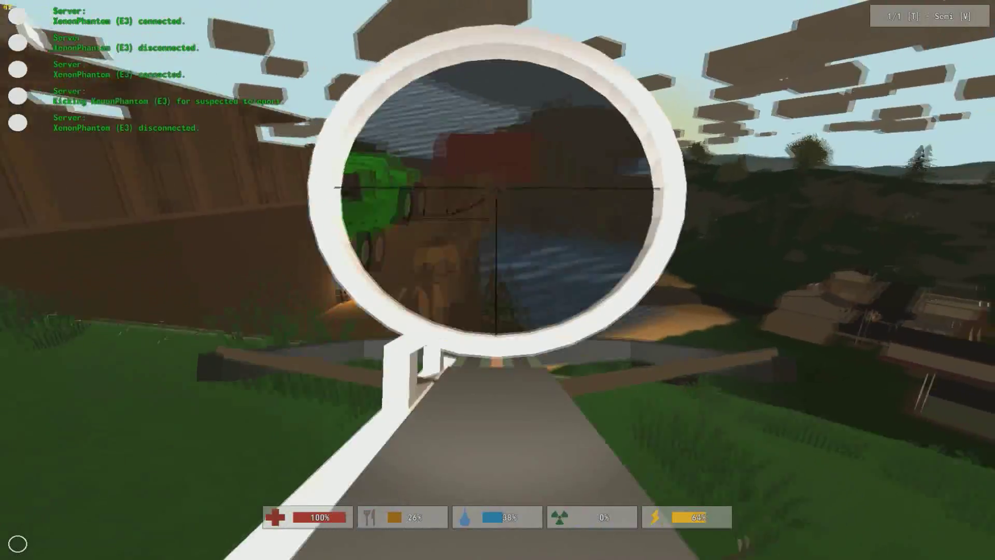
{"action": "right_click", "coordinate": [498, 279]}
{"action": "right_click", "coordinate": [498, 280]}
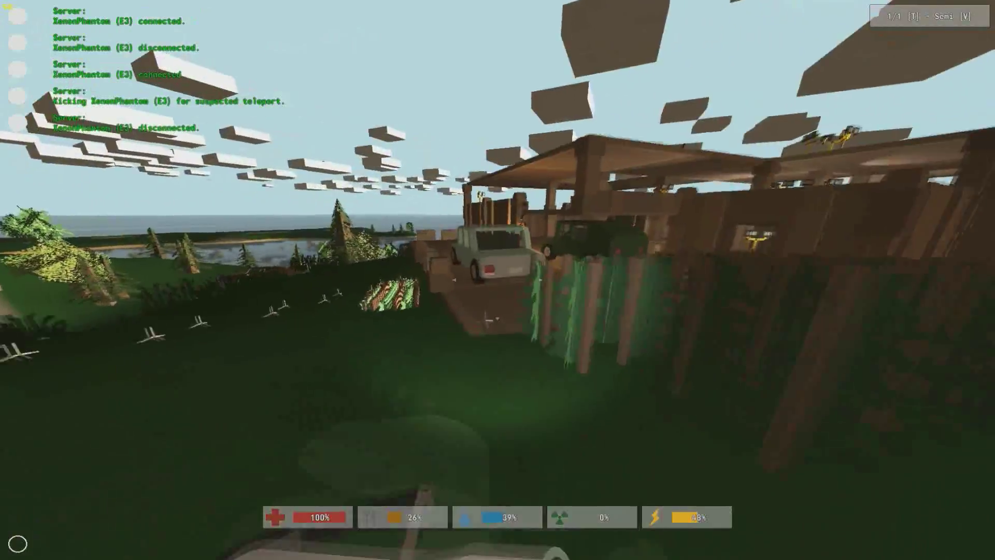
Walk into the garage, drive the car briefly forward, and get out
{"action": "key", "text": "w"}
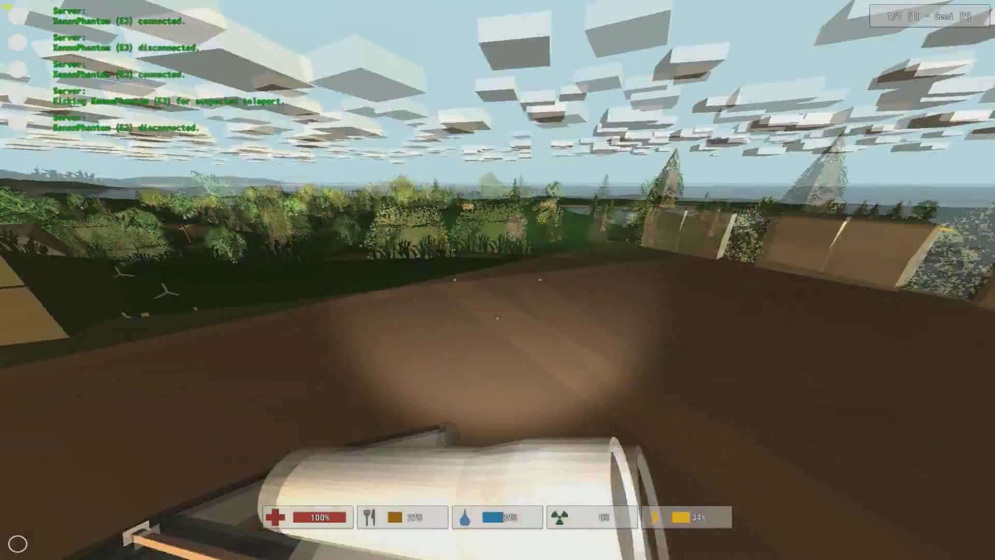
{"action": "key", "text": "f"}
{"action": "key", "text": "w"}
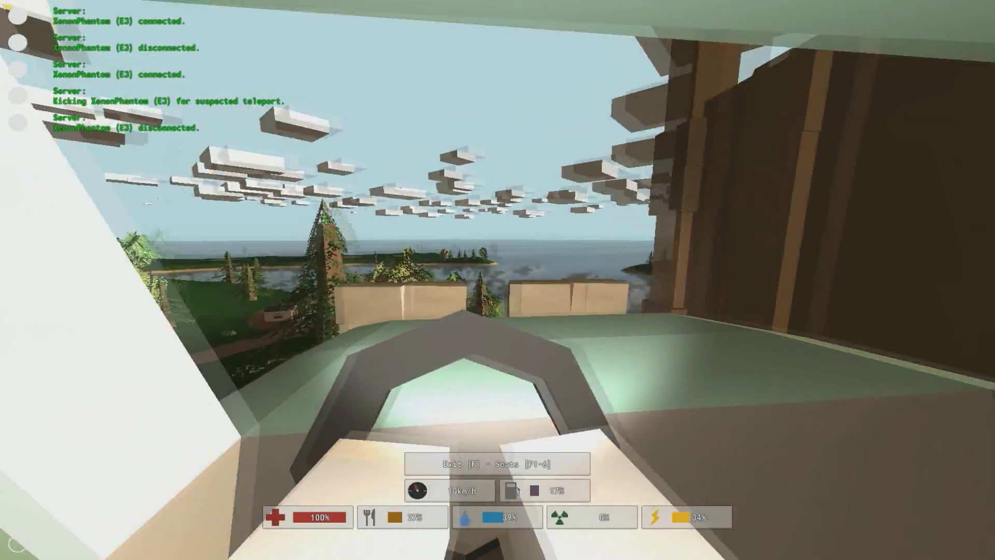
{"action": "key", "text": "w"}
{"action": "key", "text": "f"}
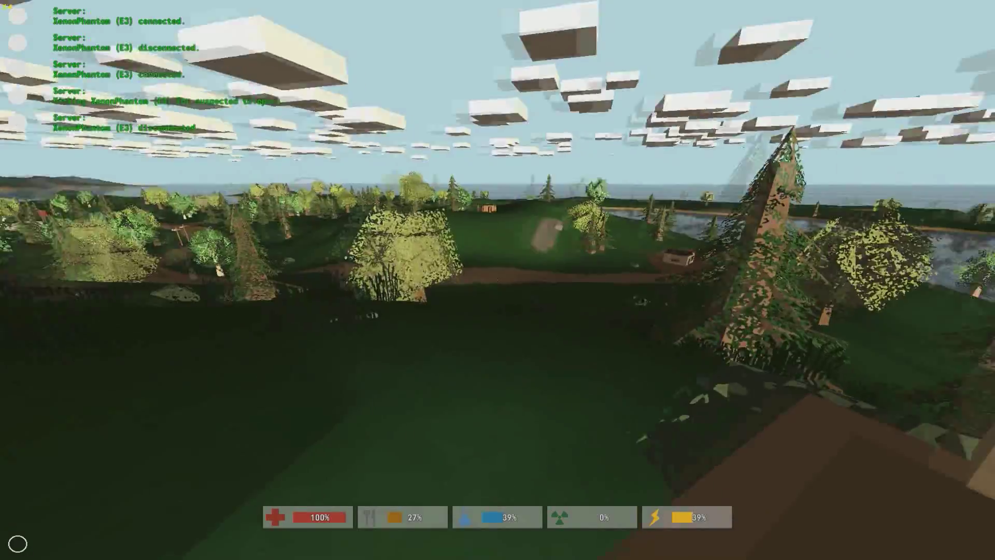
Equip the scoped rifle and scope across the lakeside
{"action": "key", "text": "1"}
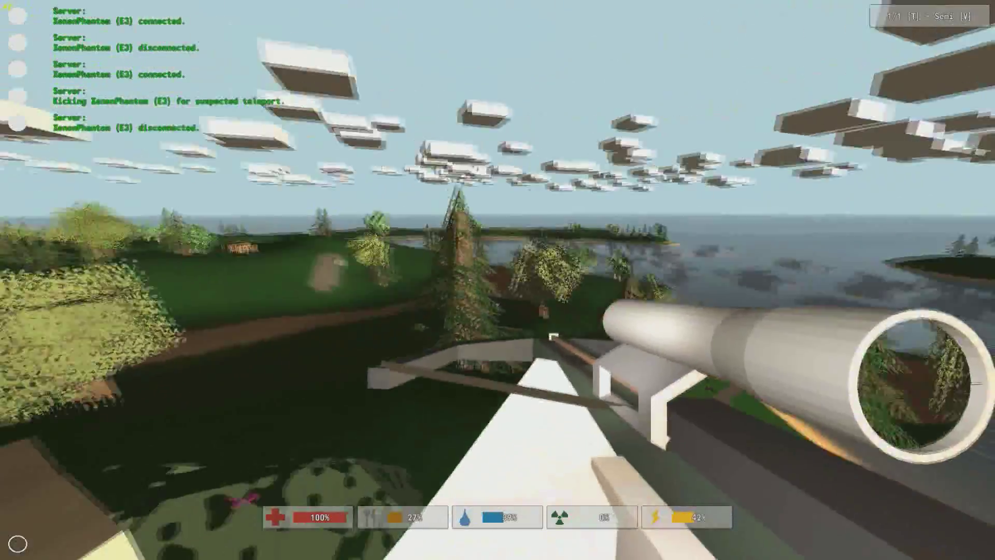
{"action": "right_click", "coordinate": [498, 280]}
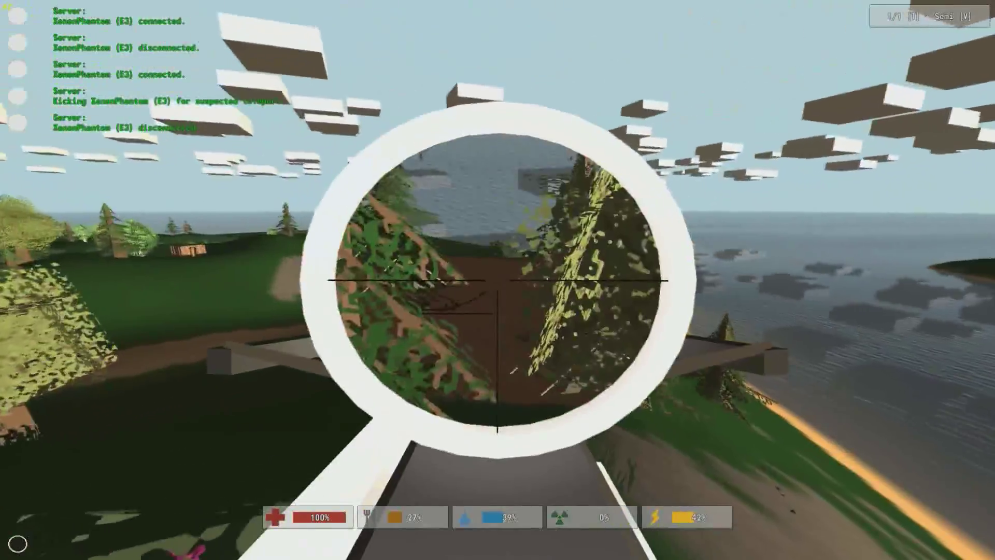
{"action": "right_click", "coordinate": [498, 281]}
{"action": "right_click", "coordinate": [498, 280]}
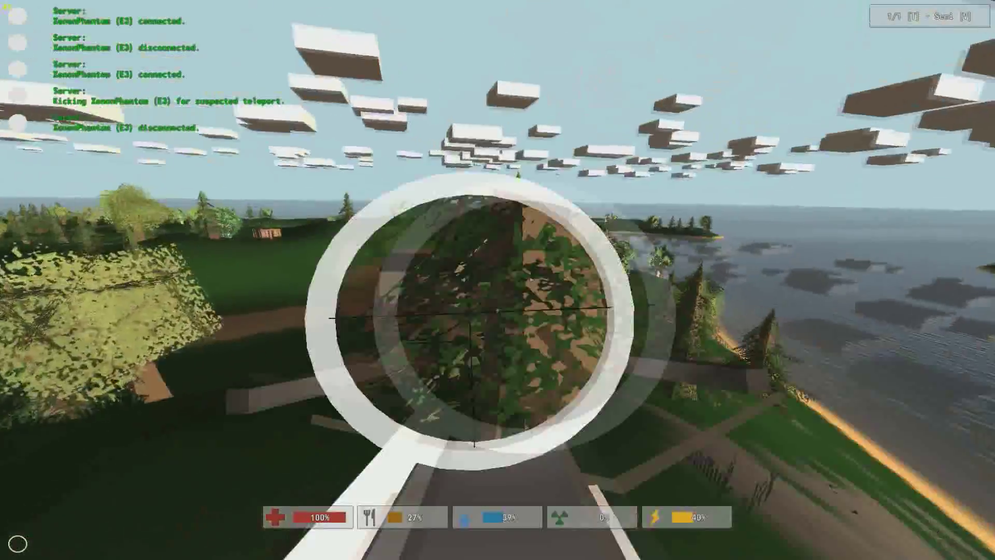
{"action": "right_click", "coordinate": [497, 280]}
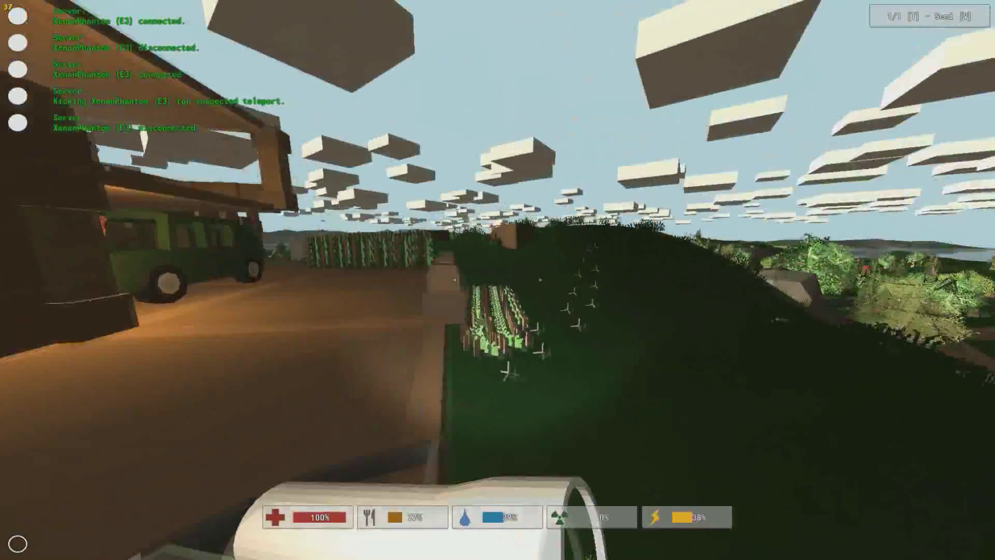
Walk along the path and hillside back to the fenced crop field
{"action": "key", "text": "w"}
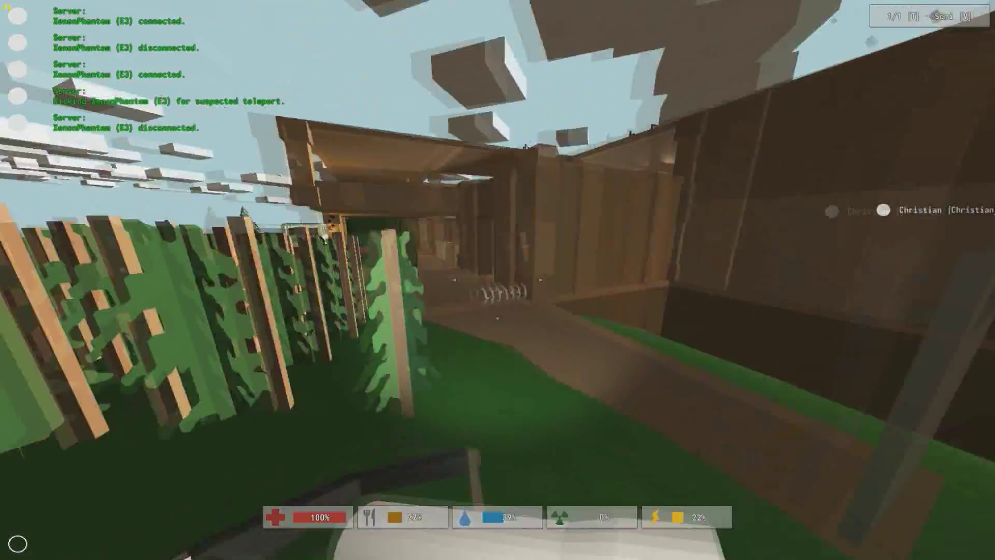
{"action": "key", "text": "w"}
{"action": "key", "text": "w"}
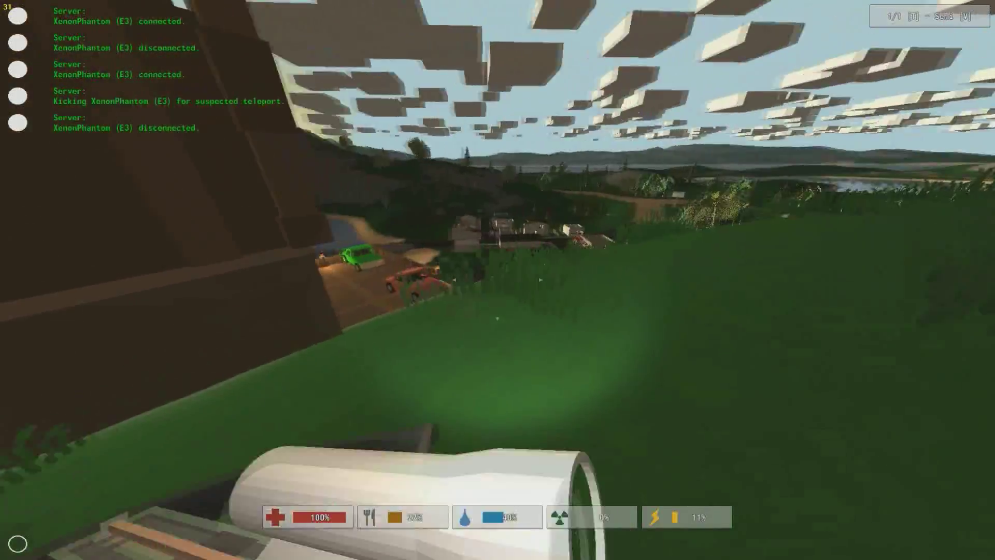
{"action": "key", "text": "w"}
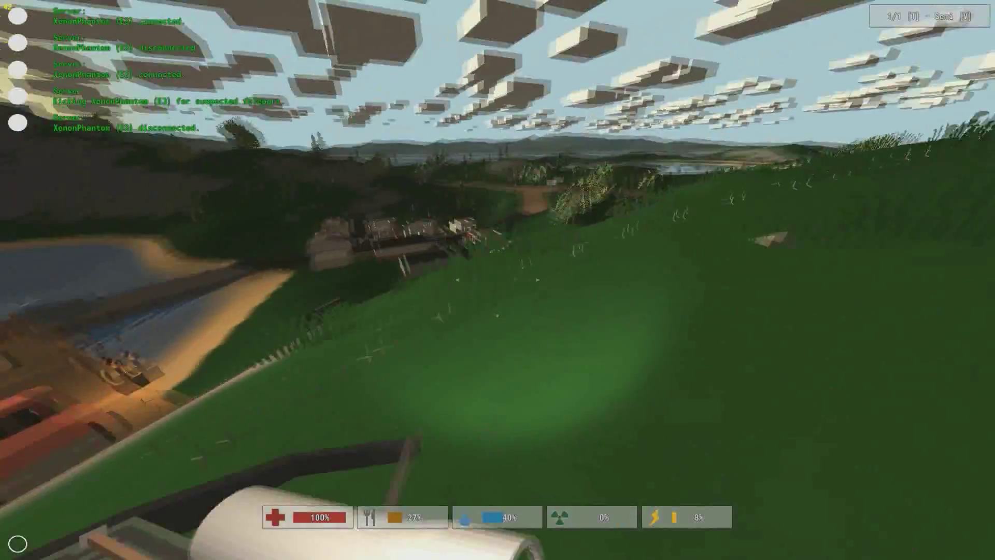
{"action": "key", "text": "w"}
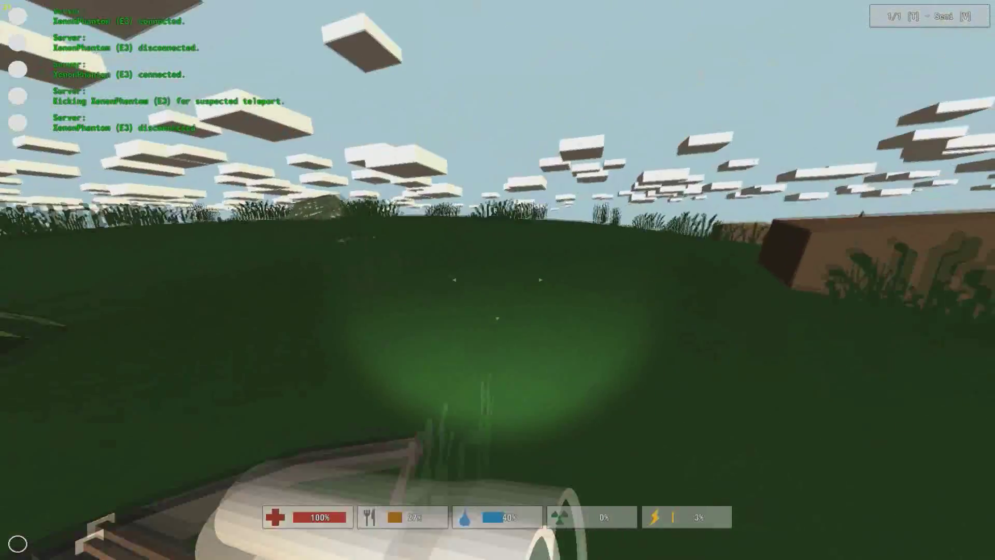
{"action": "key", "text": "w"}
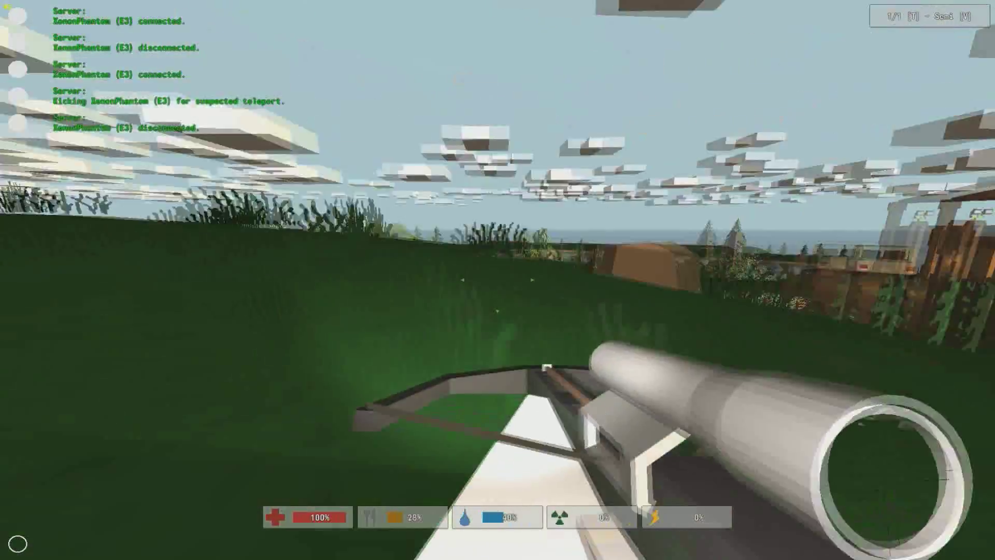
{"action": "key", "text": "w"}
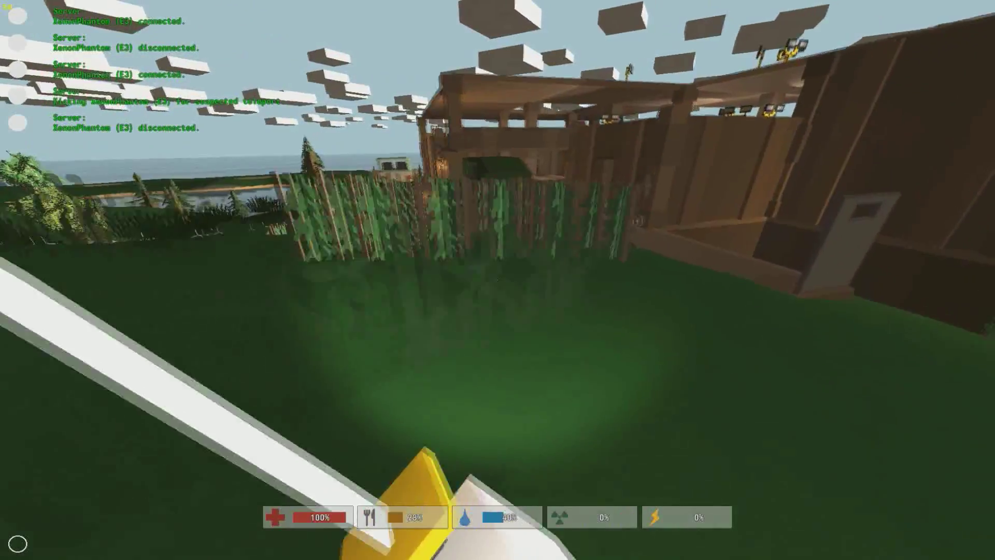
Walk through the garage past the green car into the corridor
{"action": "key", "text": "w"}
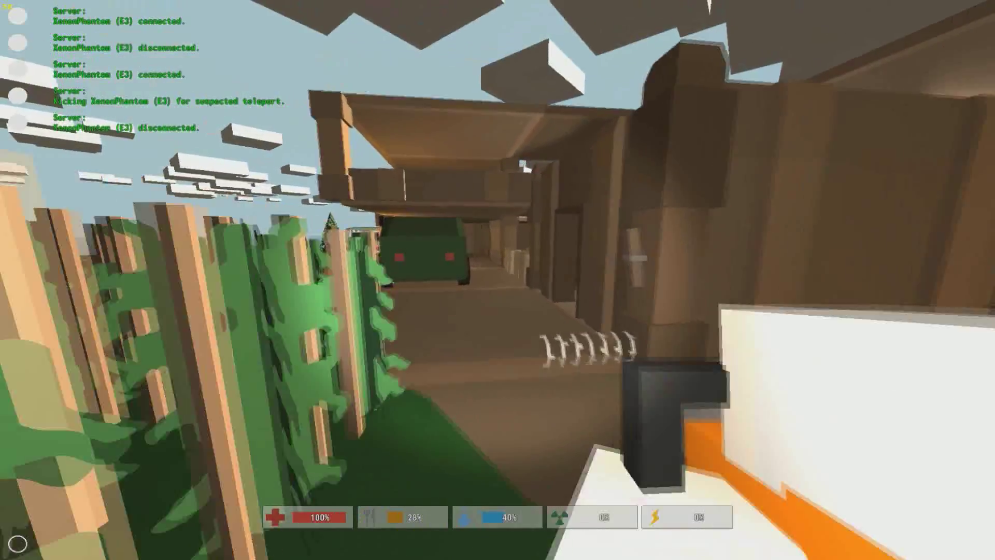
{"action": "key", "text": "w"}
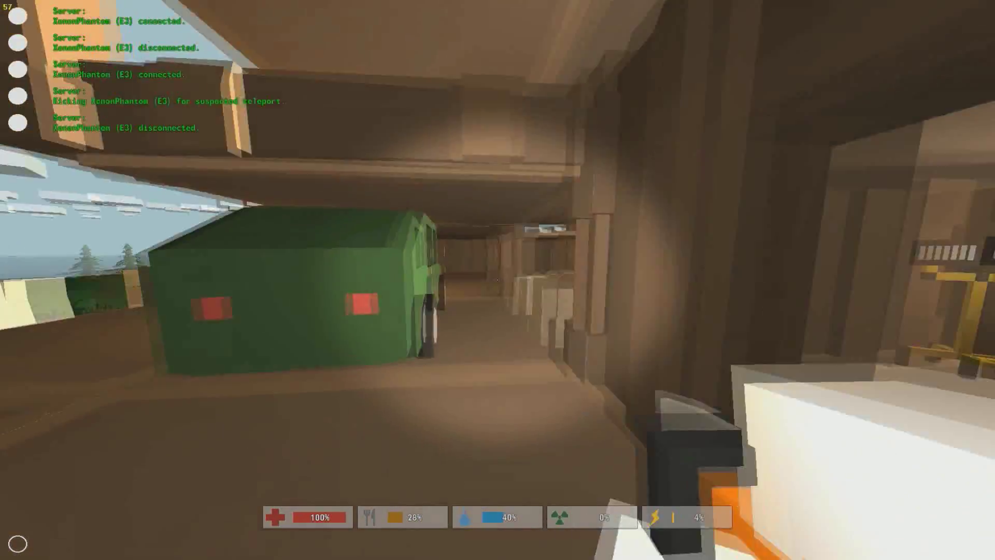
{"action": "key", "text": "w"}
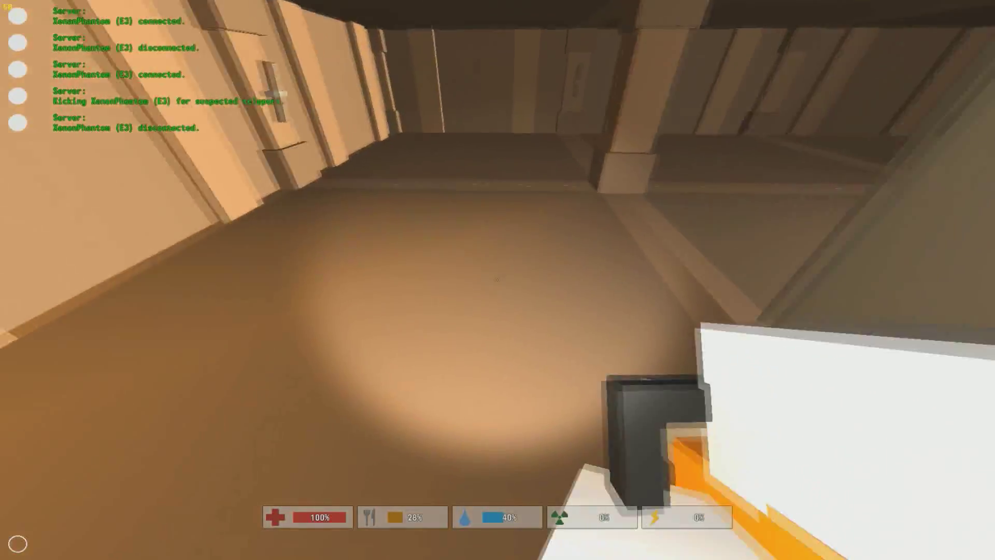
{"action": "key", "text": "w"}
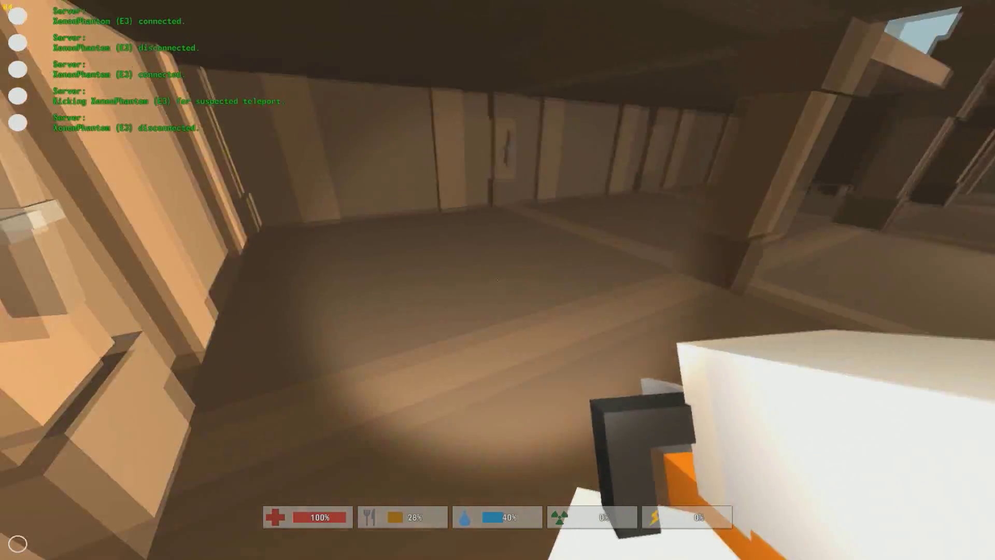
Check the contents of the storage unit beside the green vehicle
{"action": "key", "text": "w"}
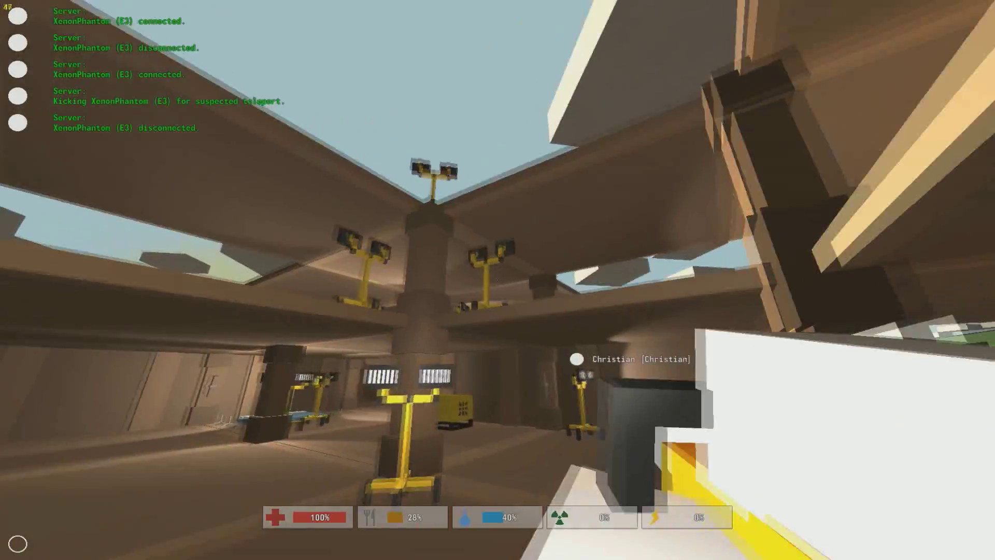
{"action": "key", "text": "w"}
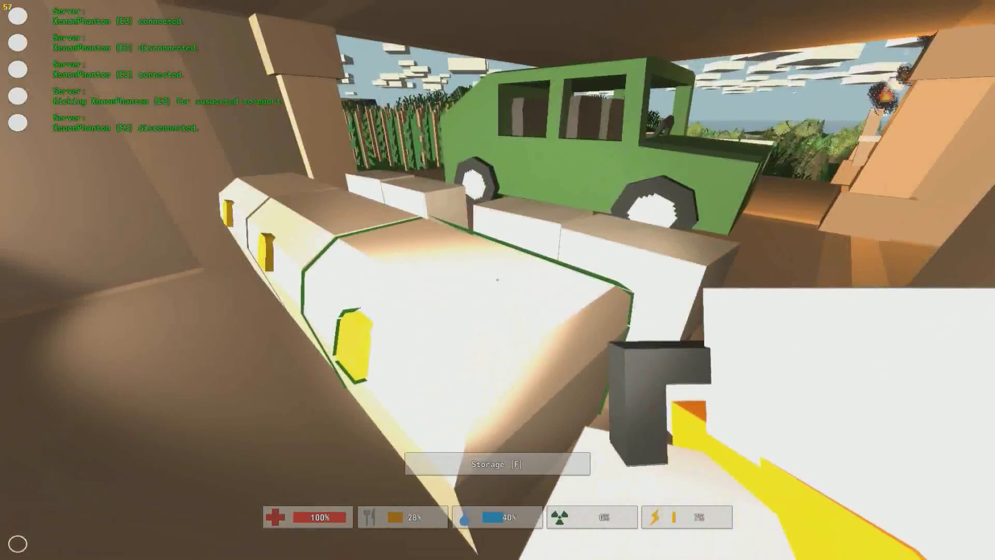
{"action": "key", "text": "f"}
{"action": "key", "text": "Escape"}
{"action": "key", "text": "f"}
{"action": "key", "text": "Escape"}
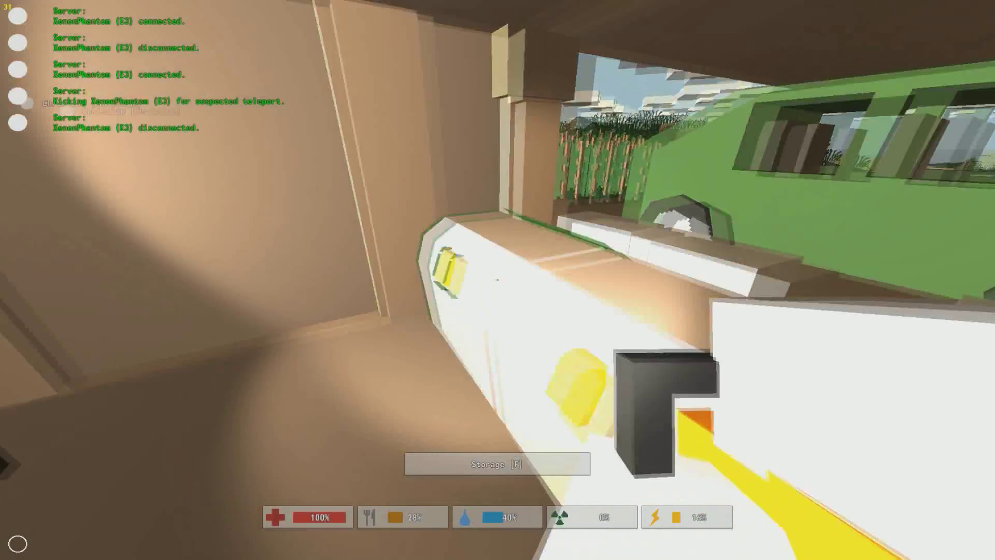
{"action": "key", "text": "Escape"}
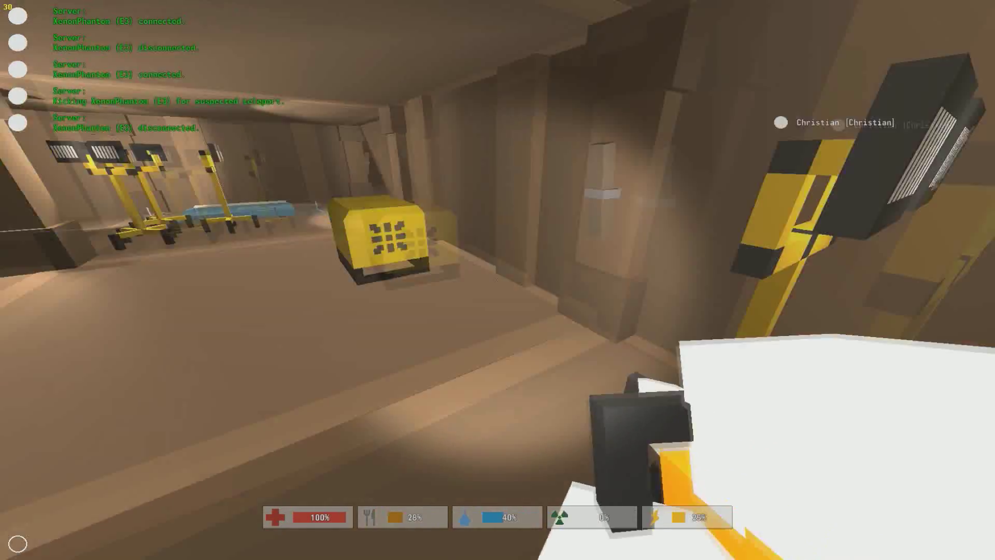
Walk past the generator to the row of beds and claim one
{"action": "key", "text": "w"}
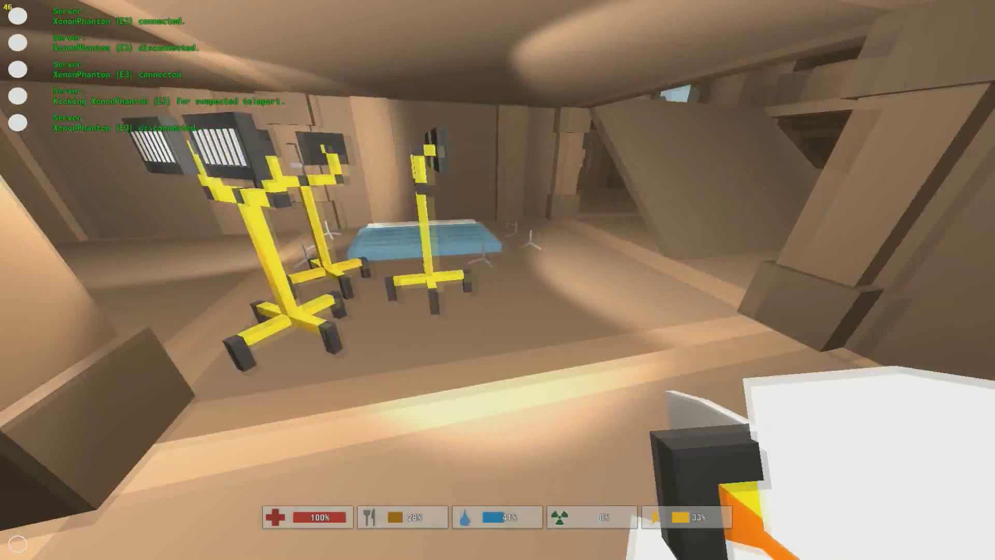
{"action": "key", "text": "w"}
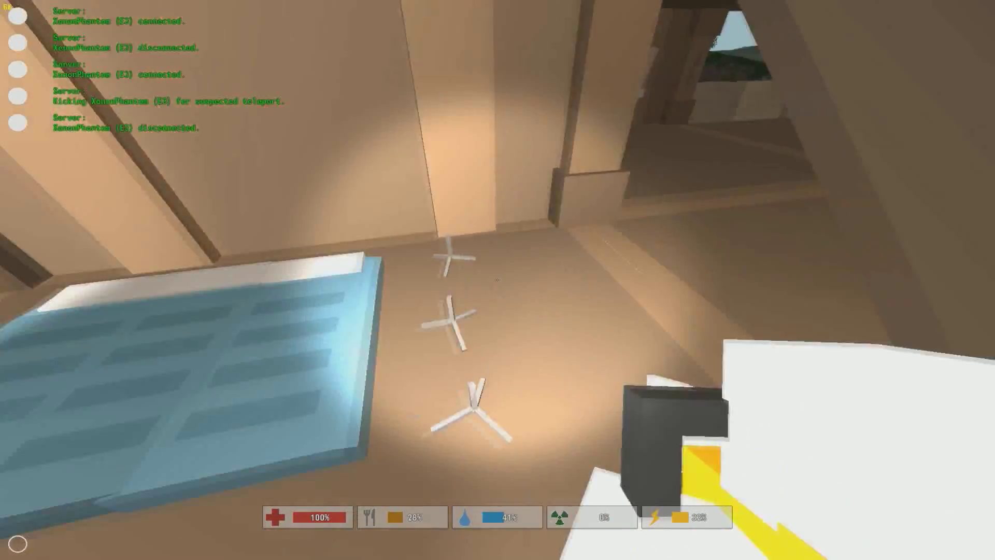
{"action": "key", "text": "w"}
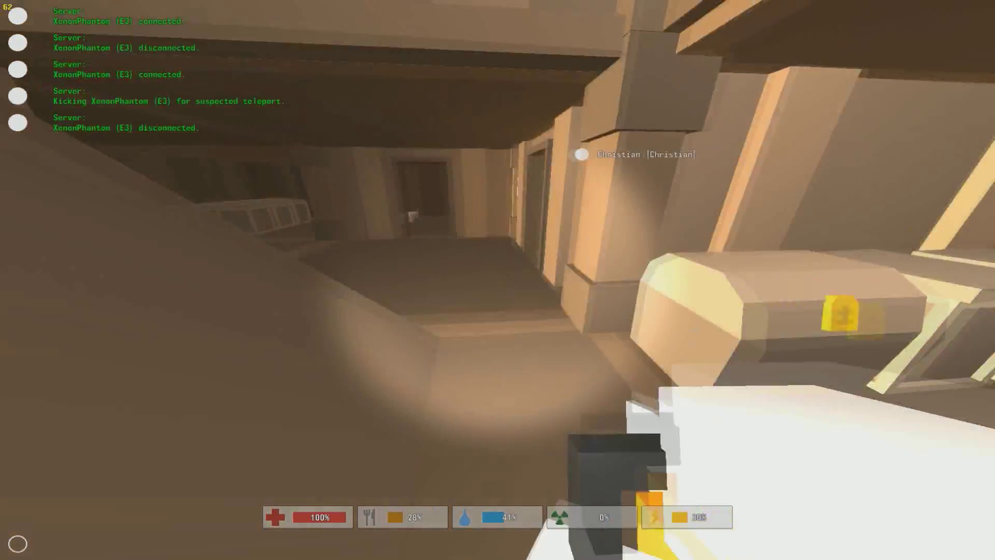
{"action": "key", "text": "w"}
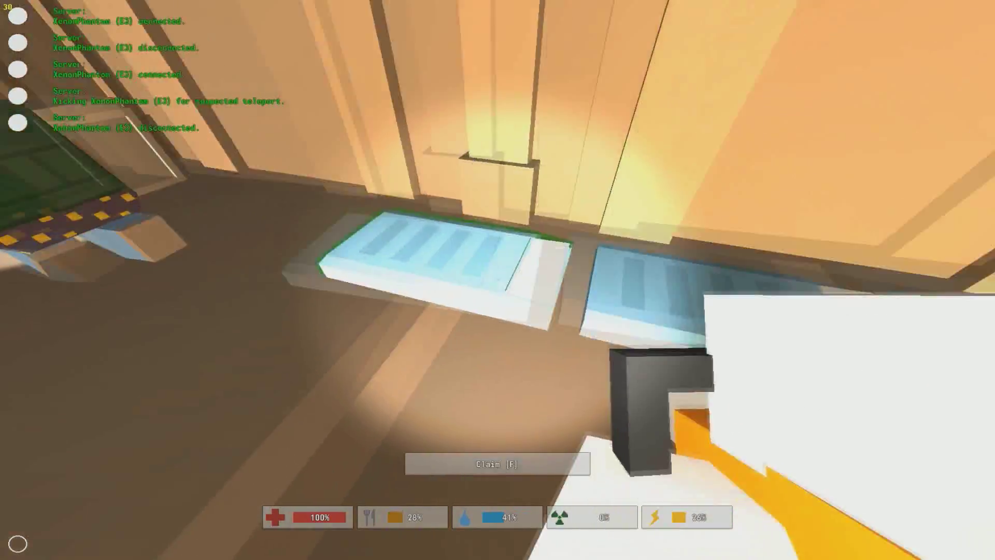
{"action": "key", "text": "f"}
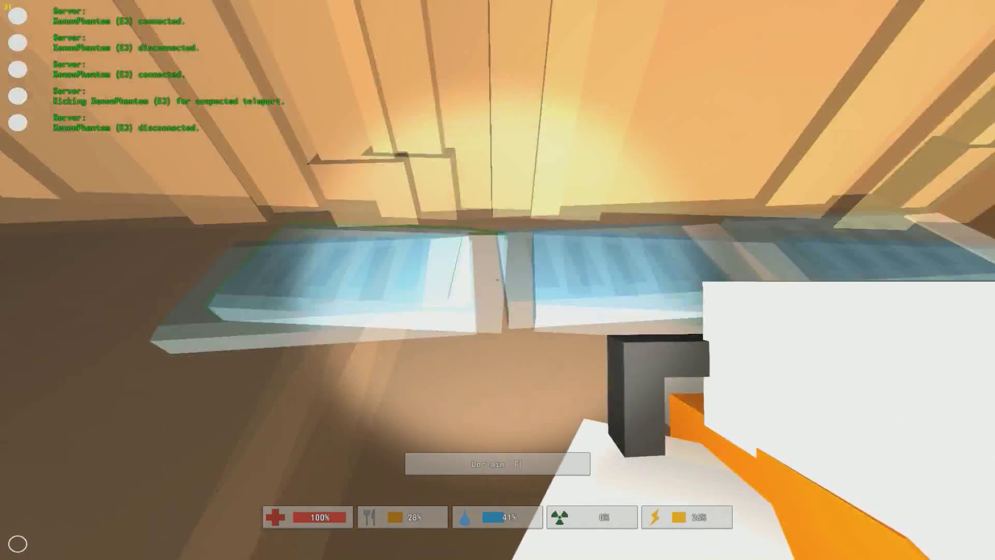
Fire the held weapon three times
{"action": "left_click", "coordinate": [497, 280]}
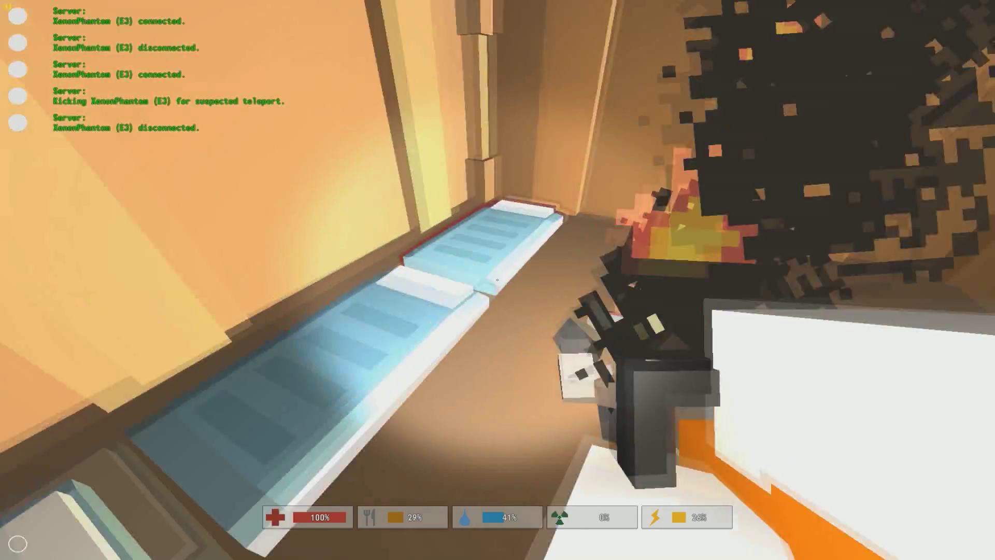
{"action": "left_click", "coordinate": [498, 280]}
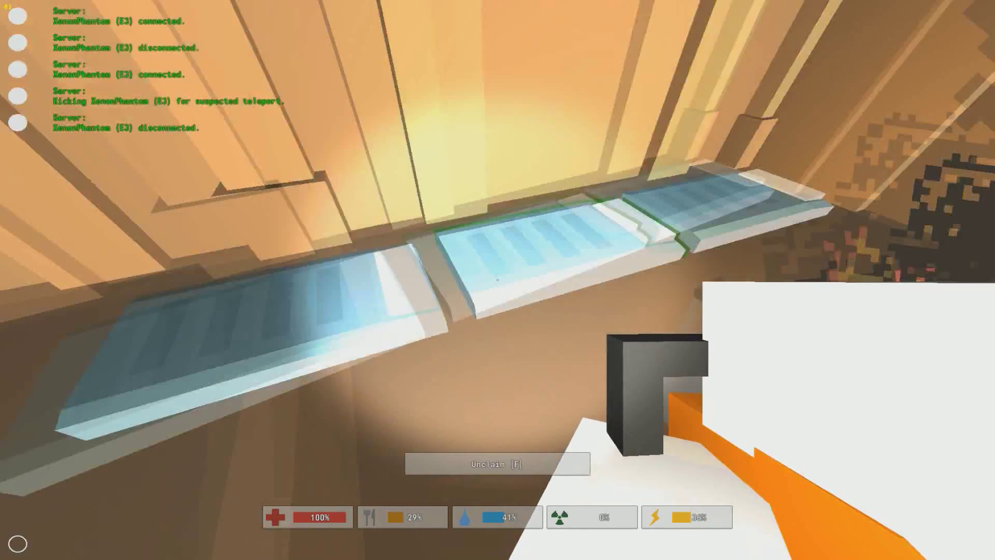
{"action": "left_click", "coordinate": [498, 280]}
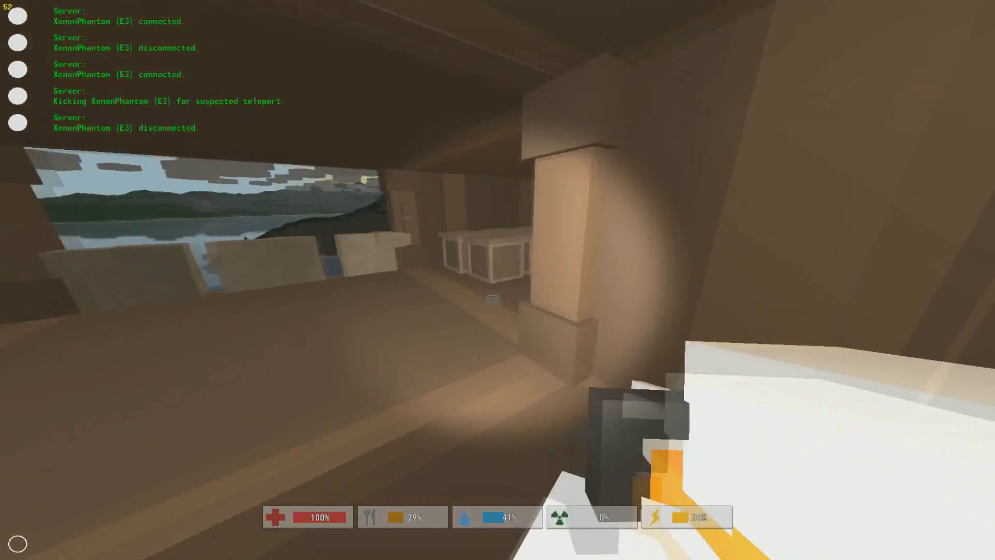
Check the pistol storage box, then view the personal inventory and skills overview
{"action": "key", "text": "g"}
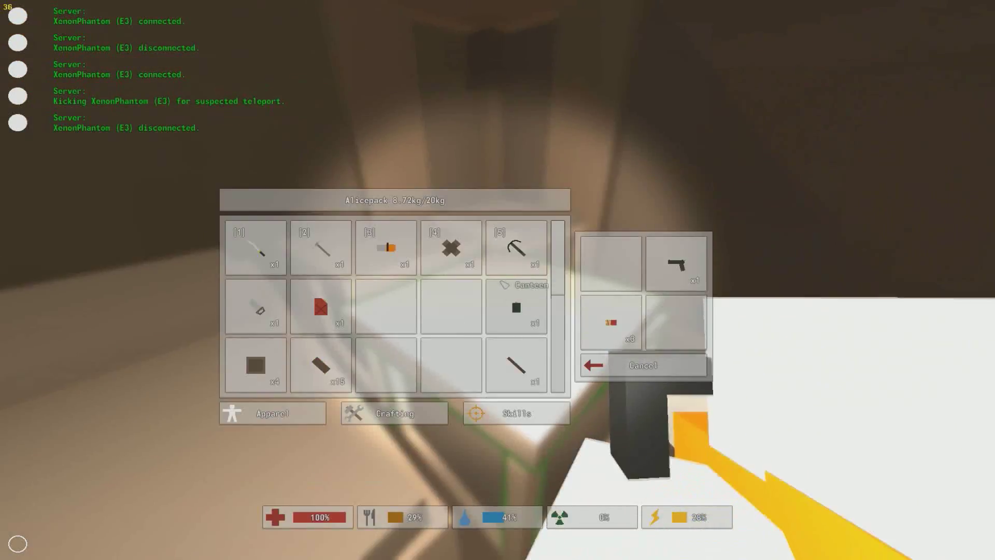
{"action": "key", "text": "g"}
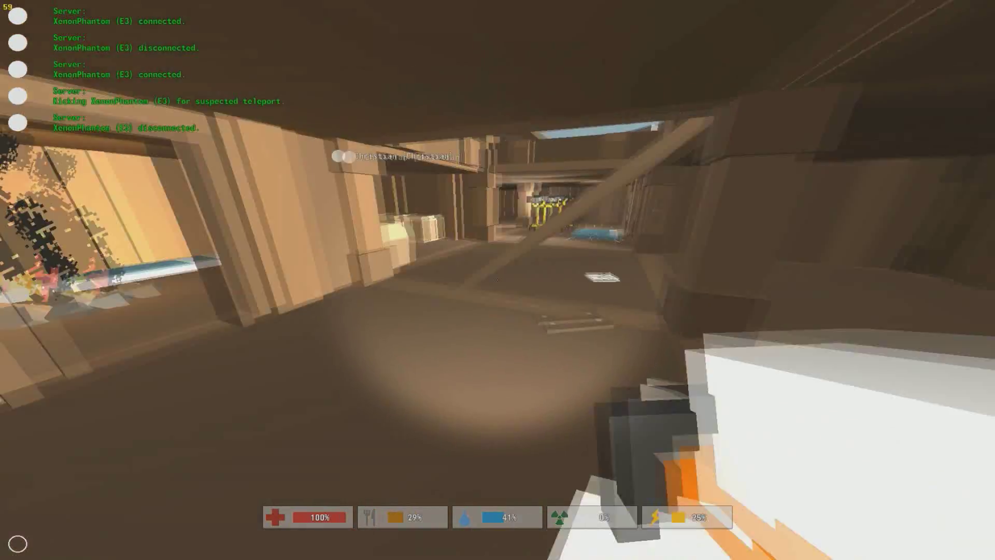
{"action": "key", "text": "g"}
{"action": "key", "text": "g"}
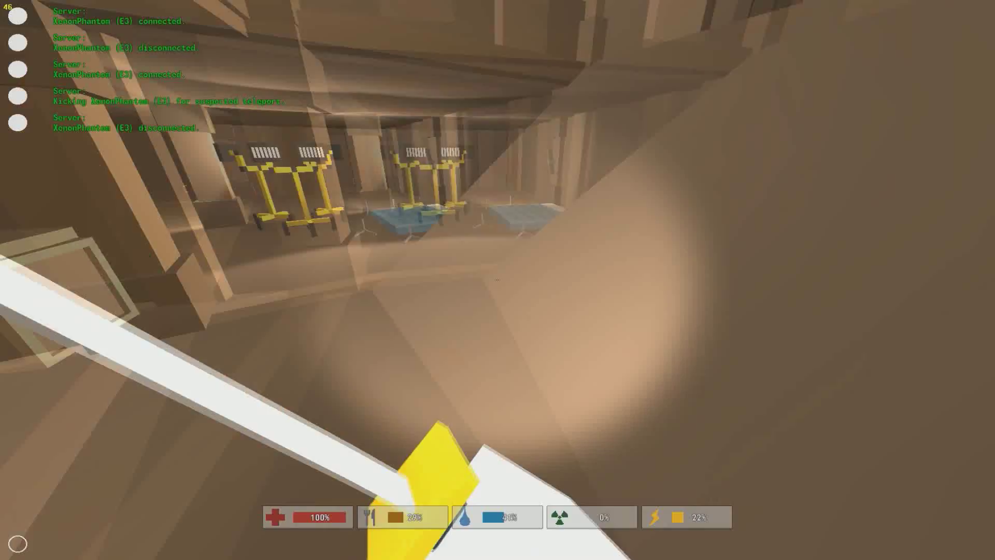
{"action": "key", "text": "g"}
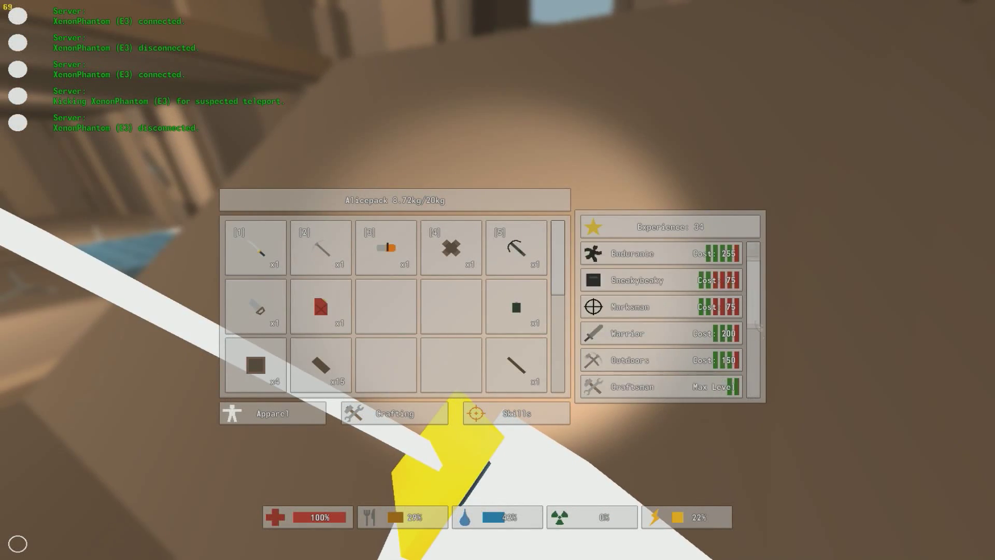
{"action": "key", "text": "Escape"}
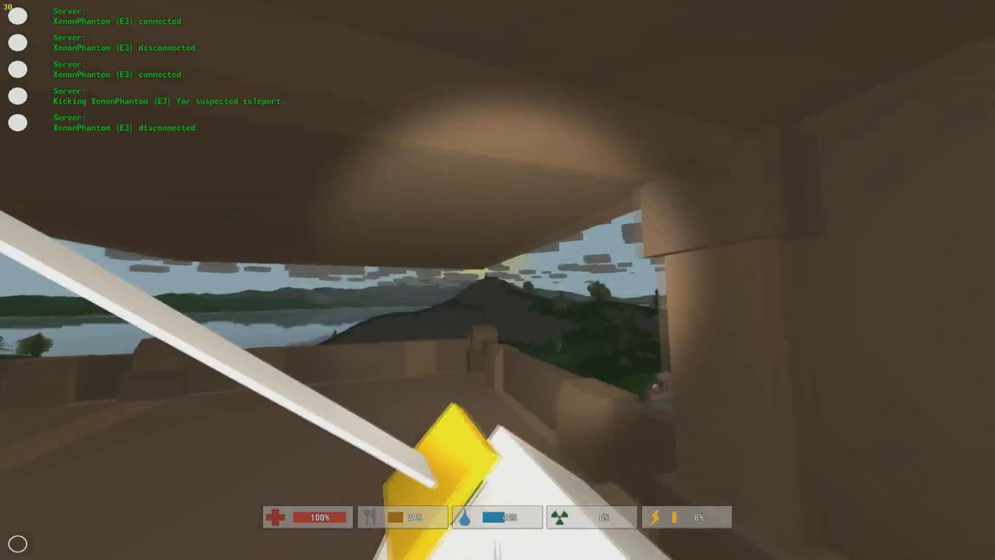
Check the empty upstairs storage box, then view the character's skill levels
{"action": "key", "text": "f"}
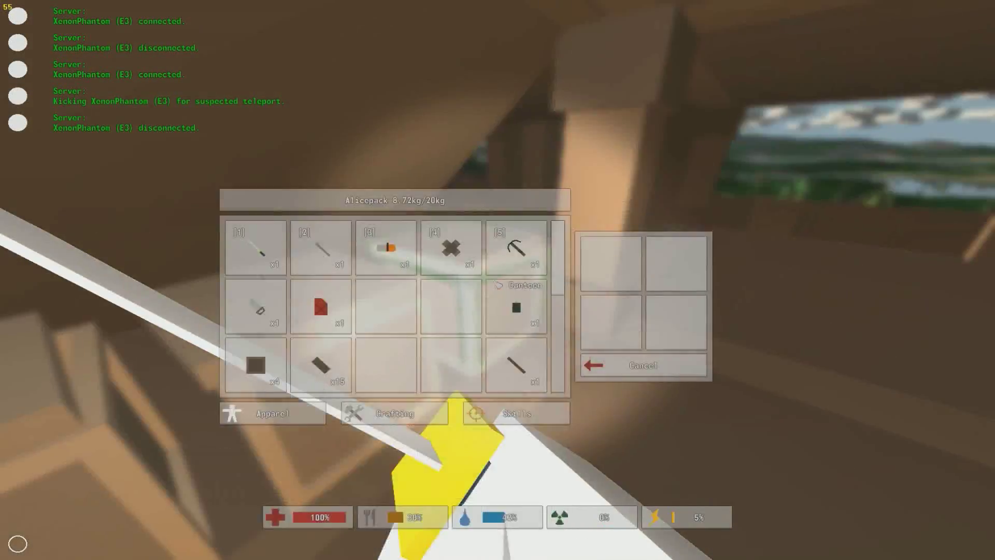
{"action": "key", "text": "Escape"}
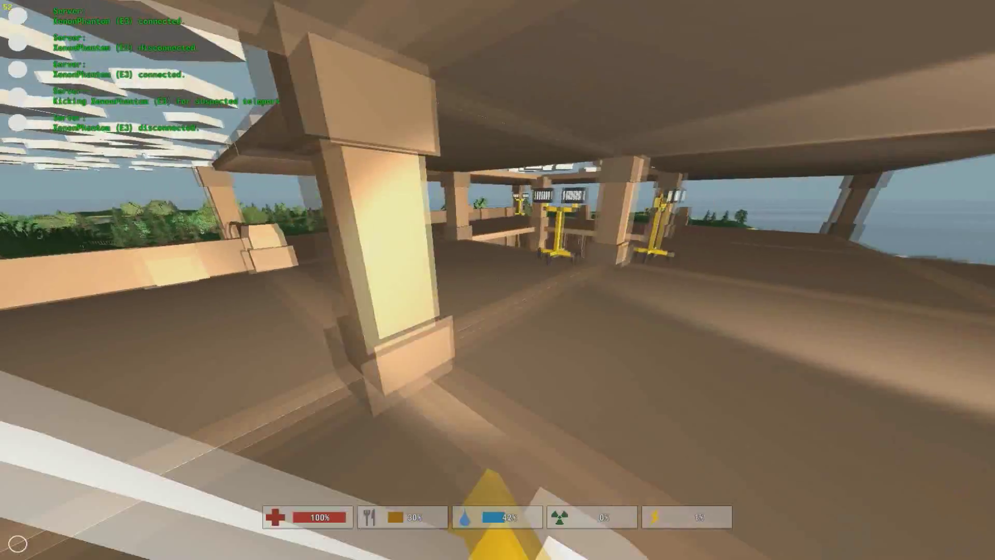
{"action": "key", "text": "g"}
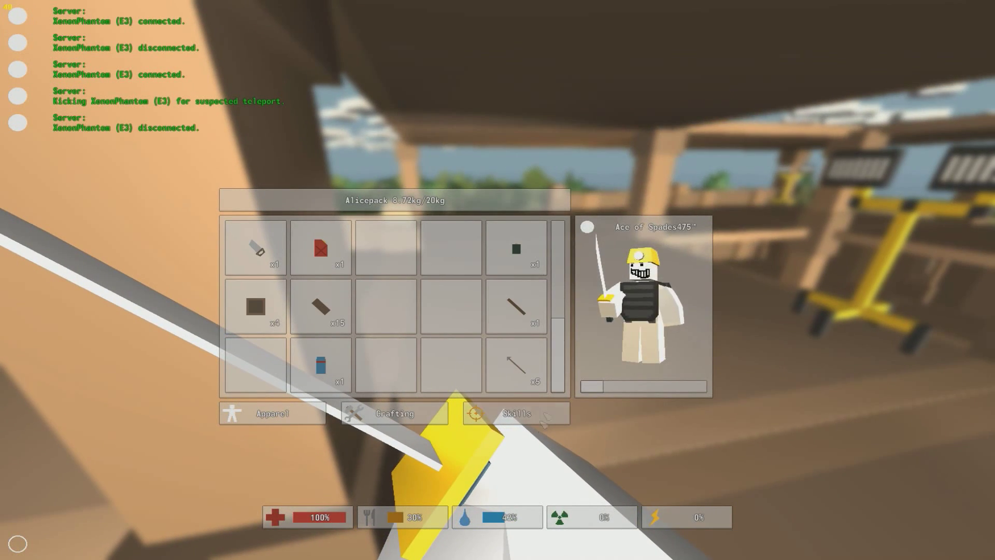
{"action": "left_click", "coordinate": [545, 419]}
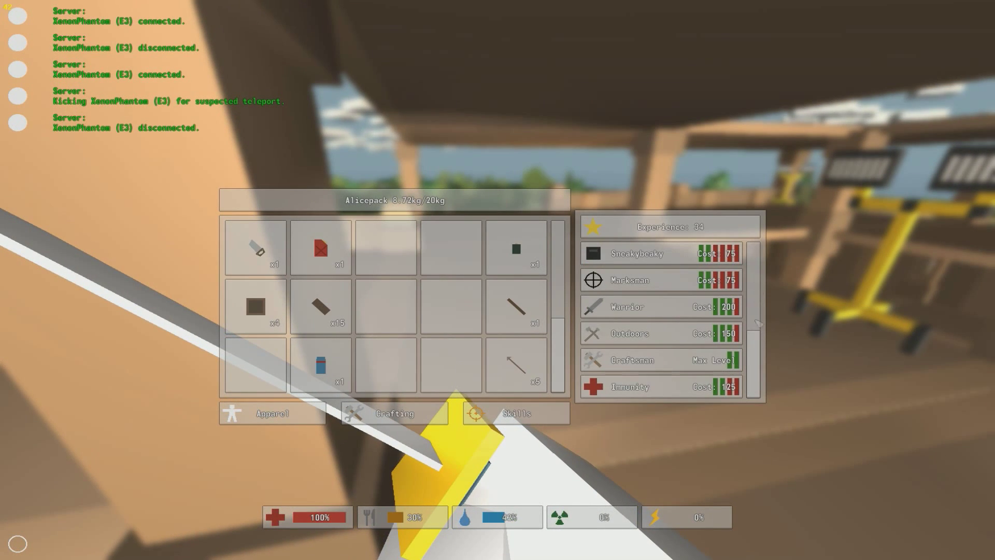
Close the backpack and skills overview panels
{"action": "key", "text": "Escape"}
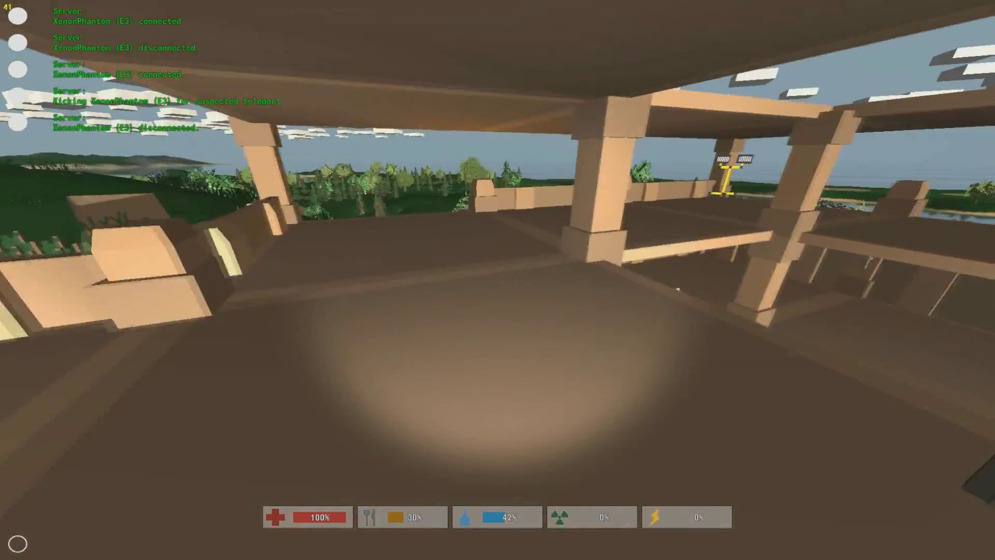